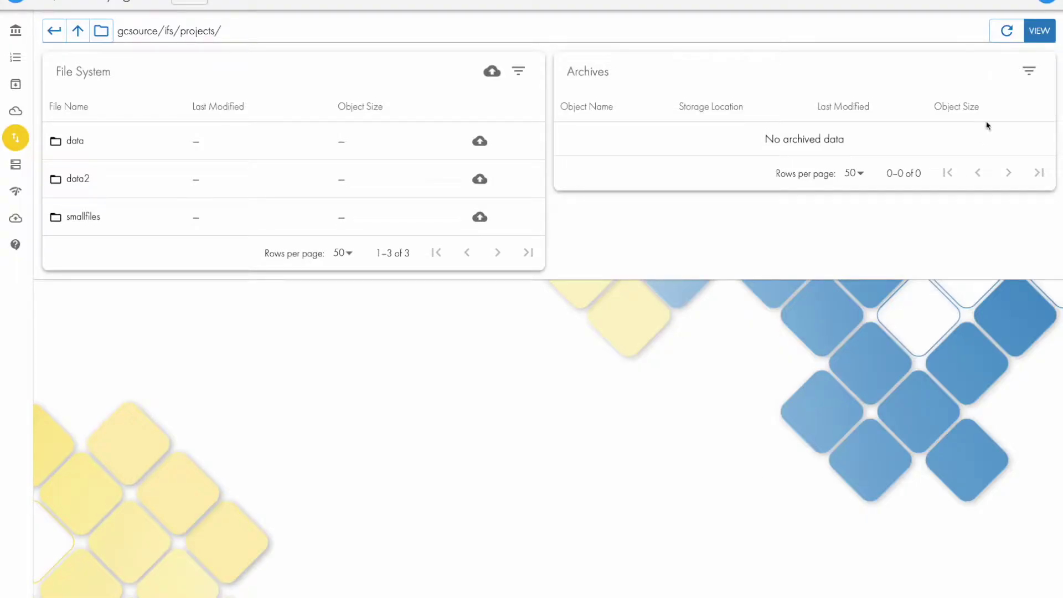
Log out of the Smart Archiver console from the account menu.
click(1054, 6)
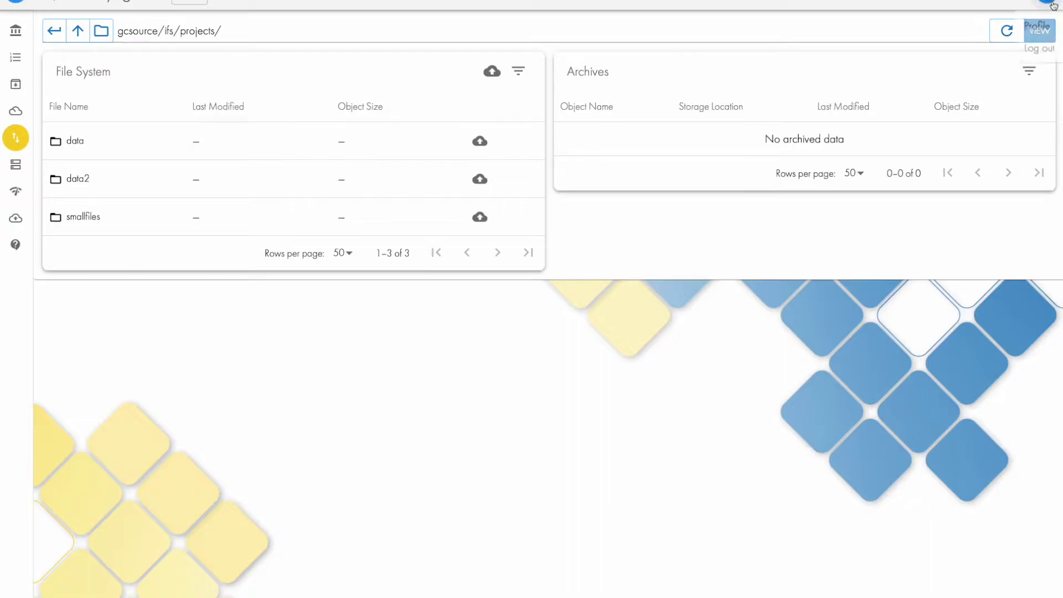
click(1037, 49)
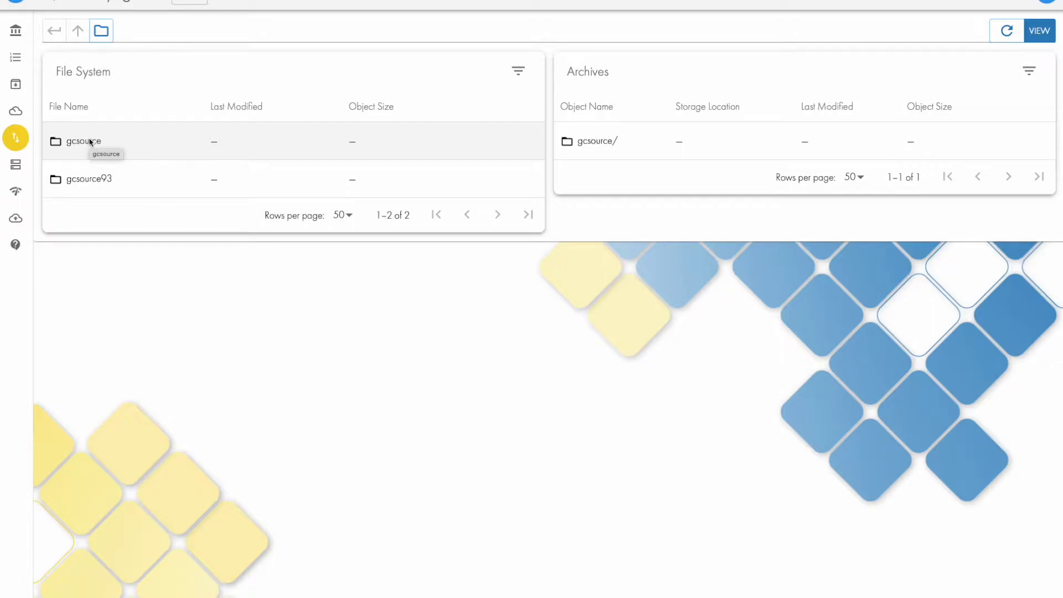
Browse into gcsource/ifs, filter the list to Archivable Only, then enter projects.
double_click(90, 143)
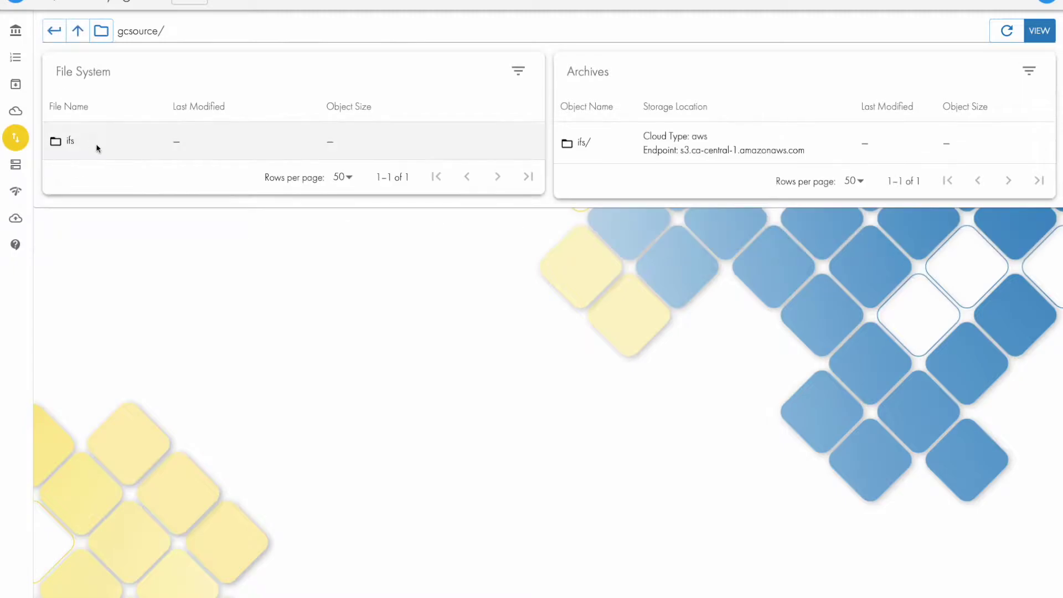
double_click(86, 141)
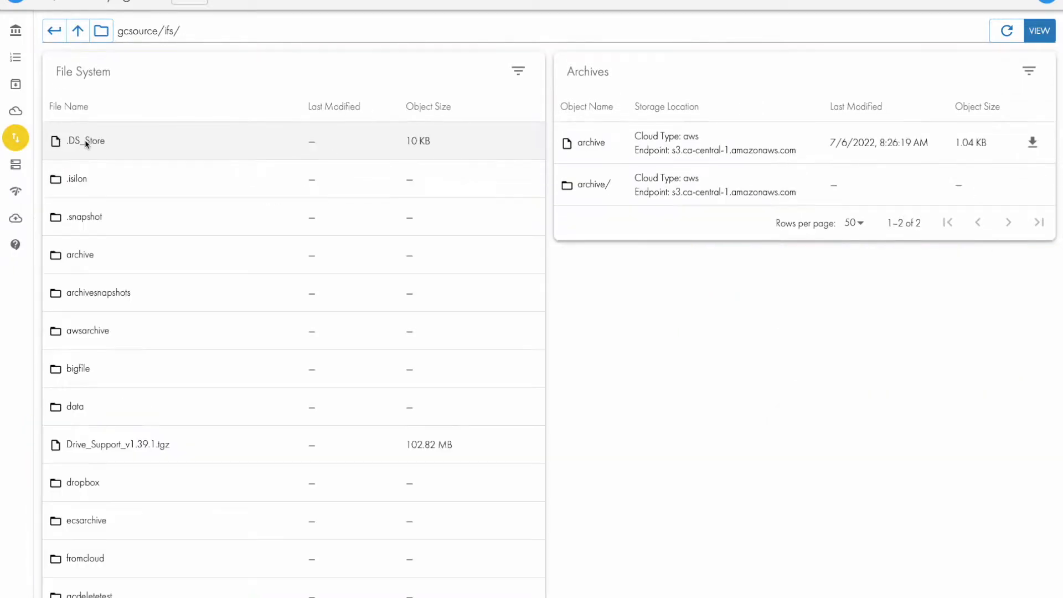
click(524, 75)
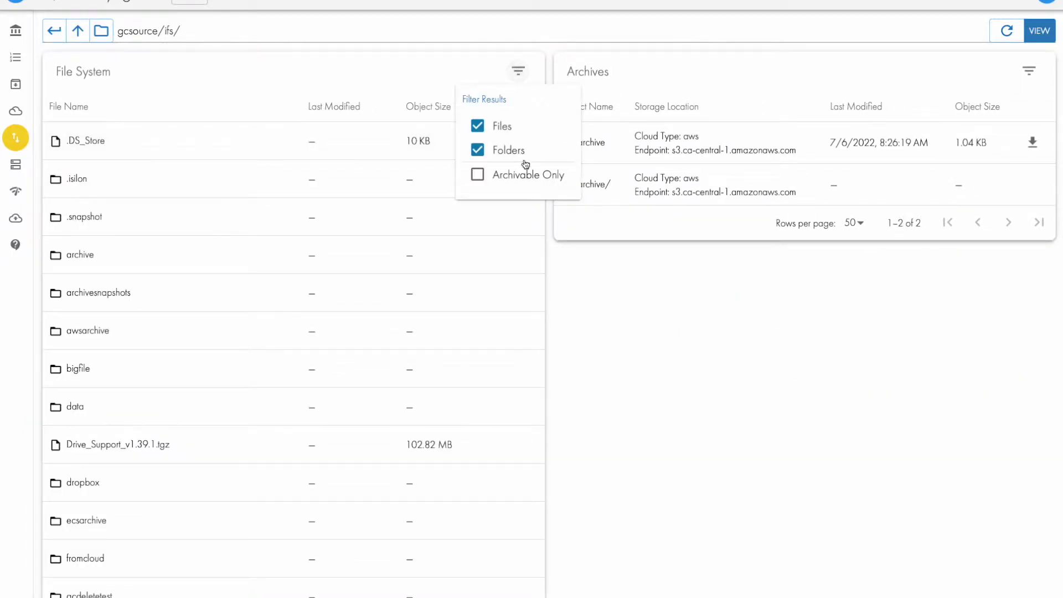
click(477, 174)
click(398, 72)
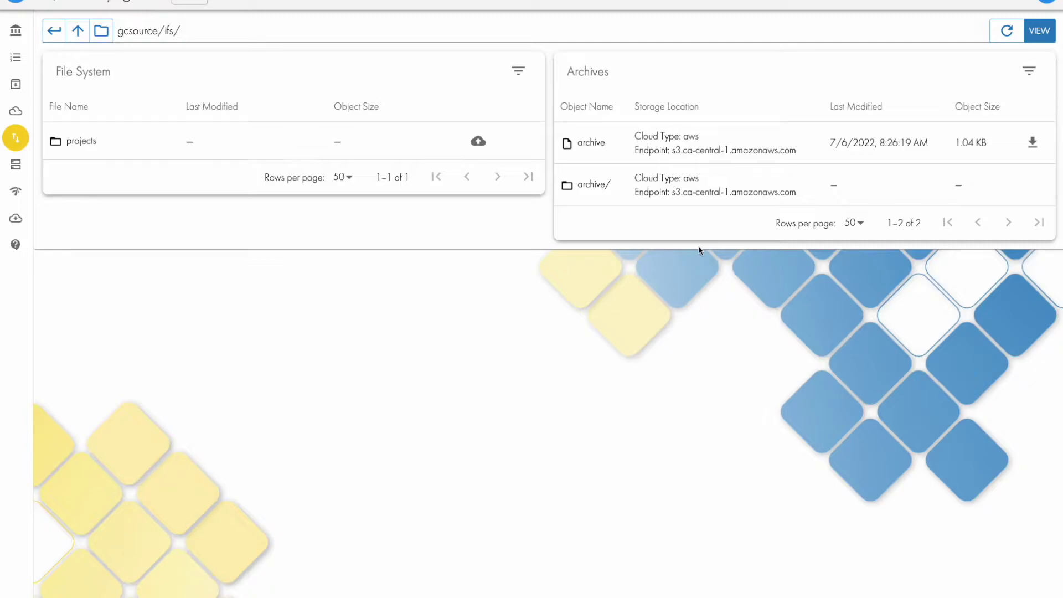
click(92, 146)
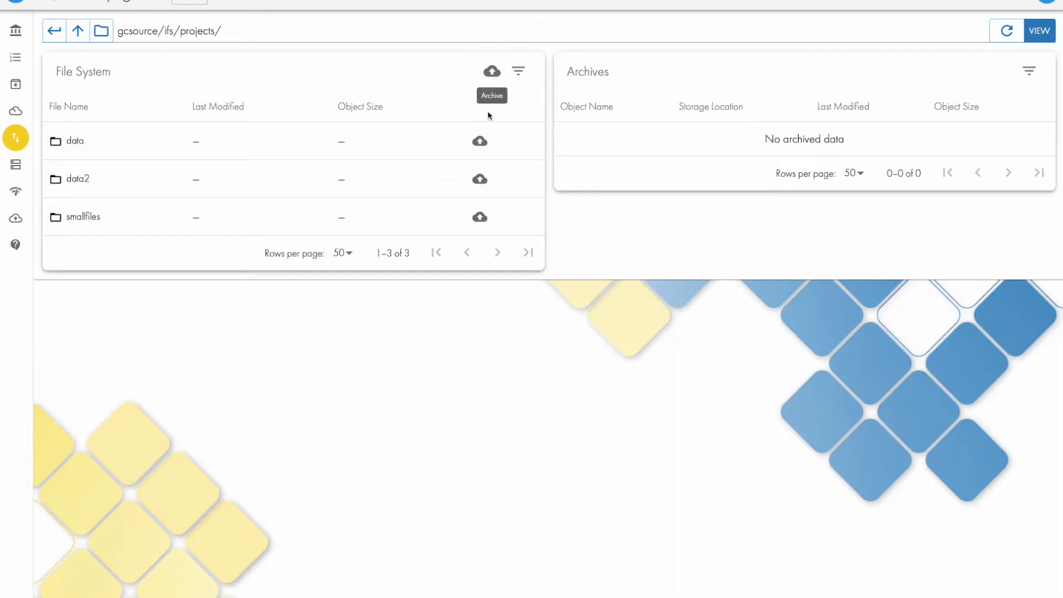
Show the ARCHIVE popup on the smallfiles folder row.
click(479, 218)
Archive smallfiles to the AWS endpoint s3.ca-central-1.amazonaws.com.
click(480, 245)
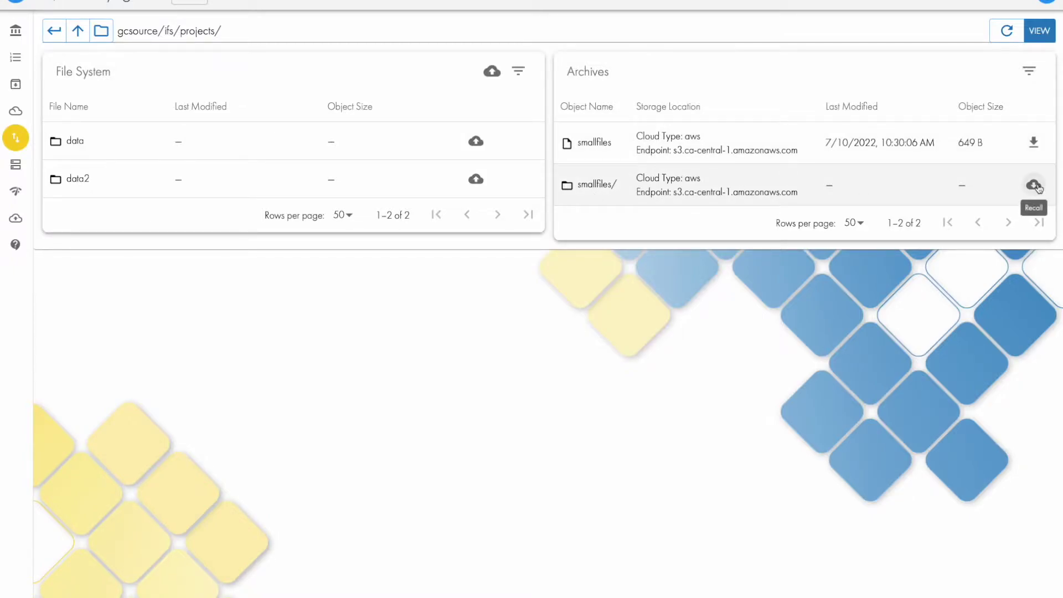
Download creditcard.docx from the archived smallfiles/ folder and go back to projects.
click(594, 194)
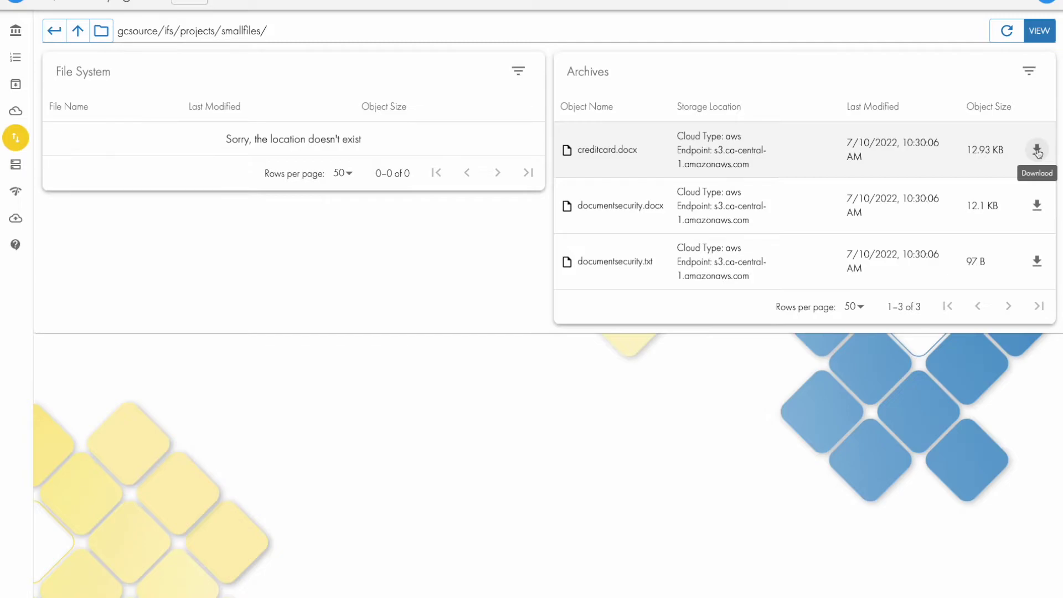
click(1038, 152)
click(1010, 181)
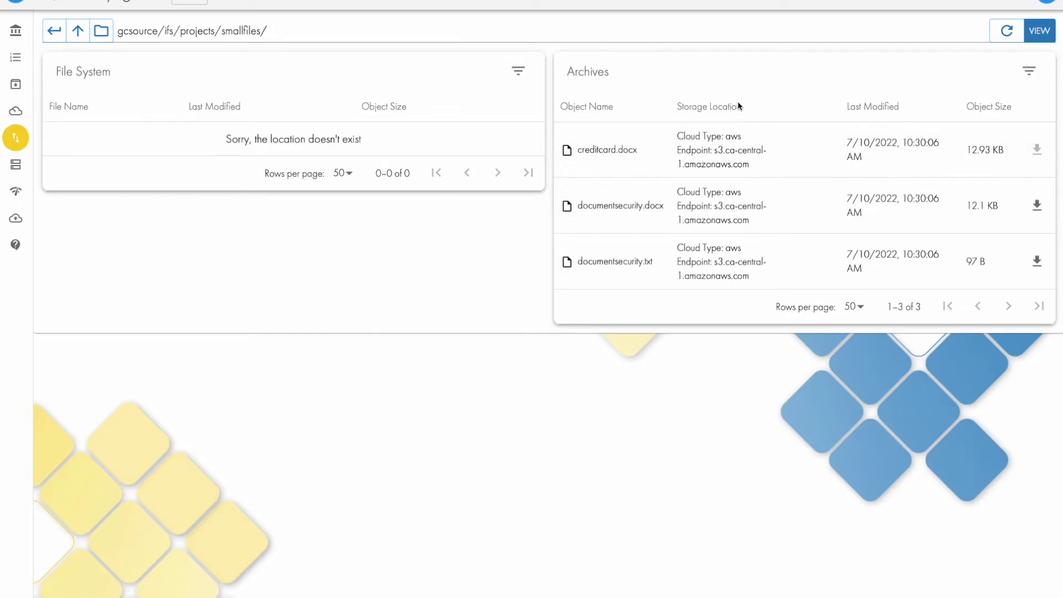
click(54, 35)
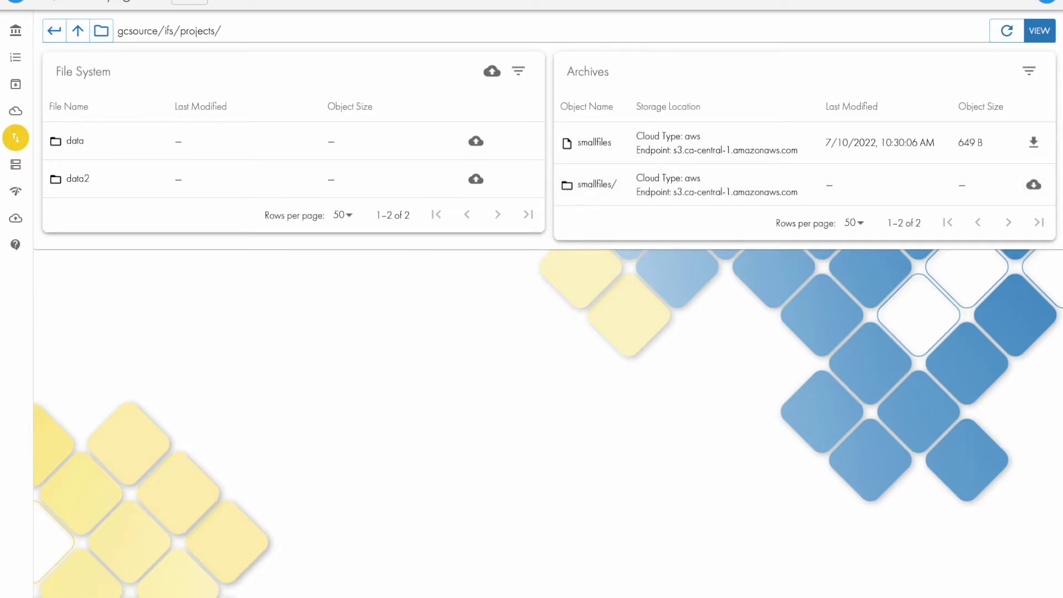
Bring Cyberduck over the archiver and expand the archived projects folder.
drag(1062, 85, 458, 108)
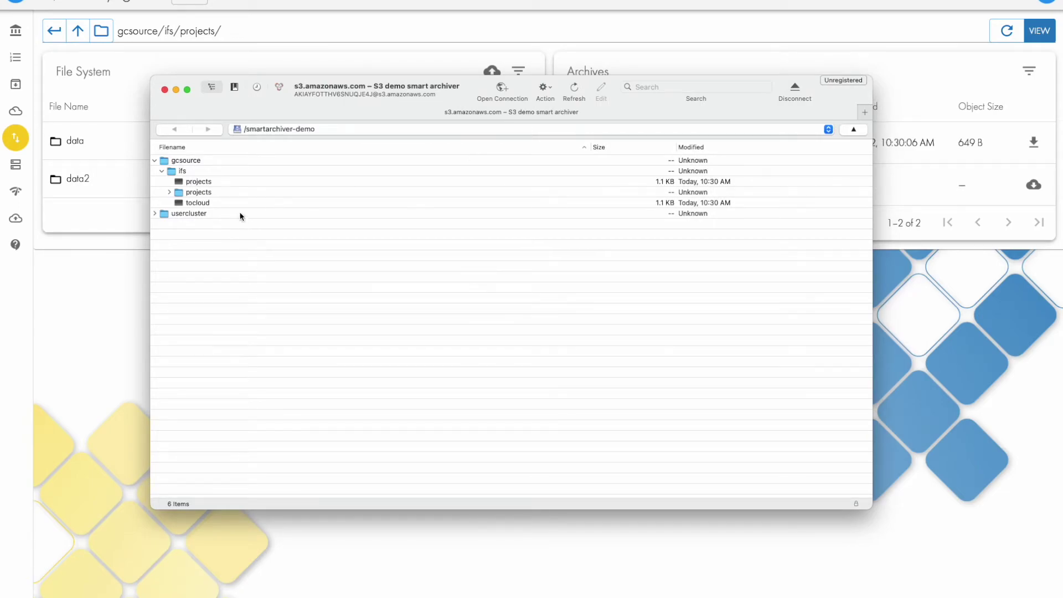
click(241, 193)
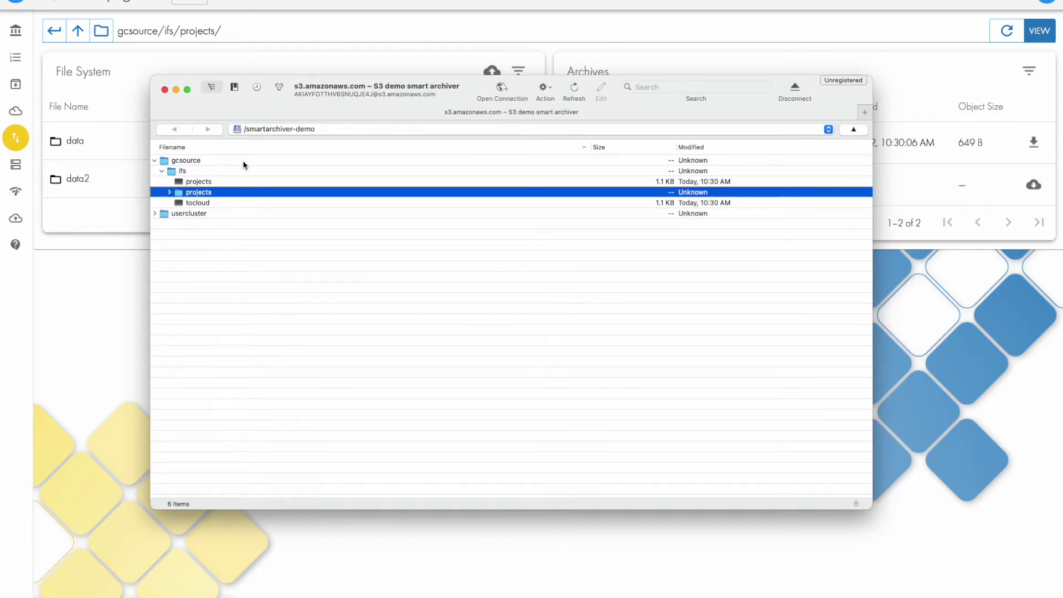
key(Right)
Review documentsecurity.docx's metadata headers in its Info window, then show the bookmarks list.
right_click(237, 234)
click(288, 318)
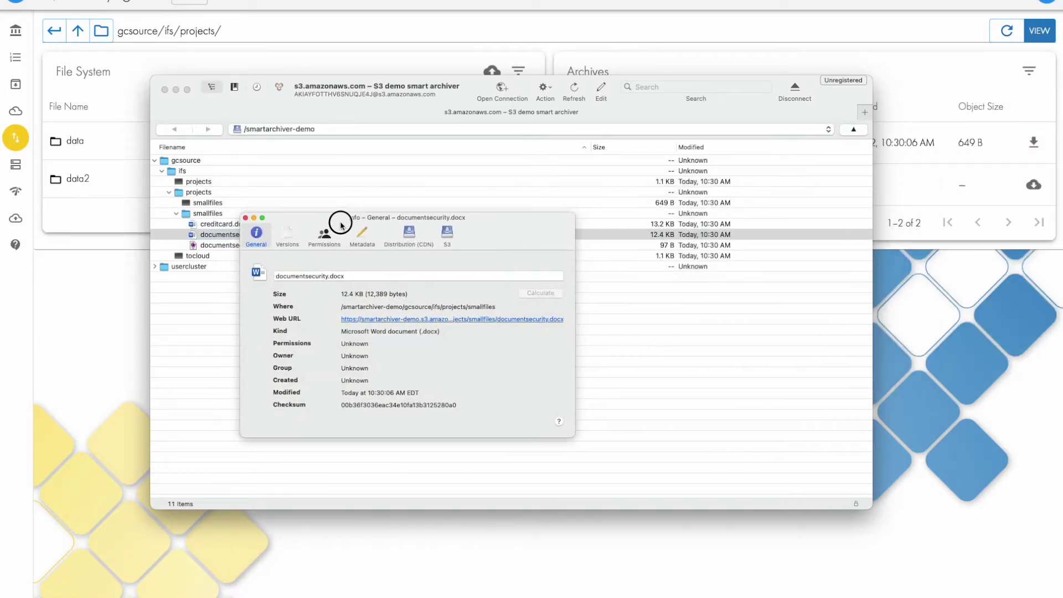
click(367, 283)
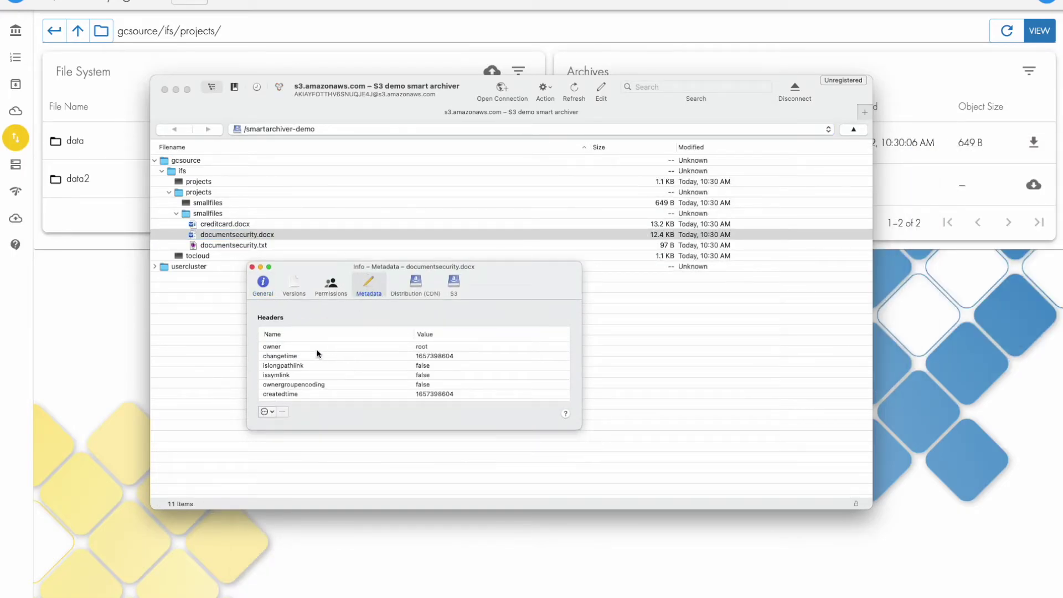
click(317, 348)
scroll(321, 366, down, 3)
scroll(322, 376, down, 1)
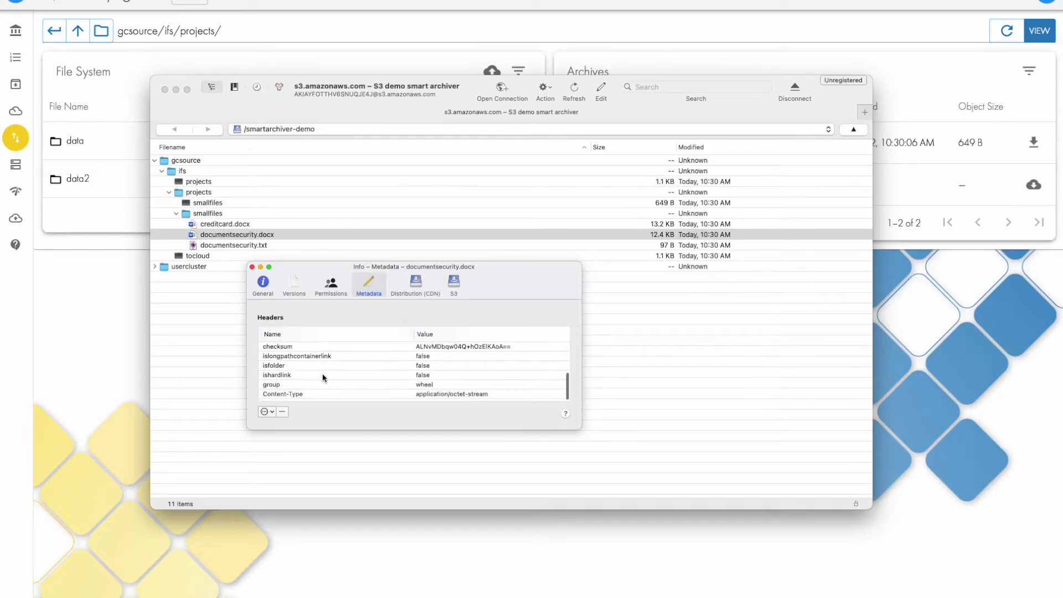
scroll(305, 382, up, 5)
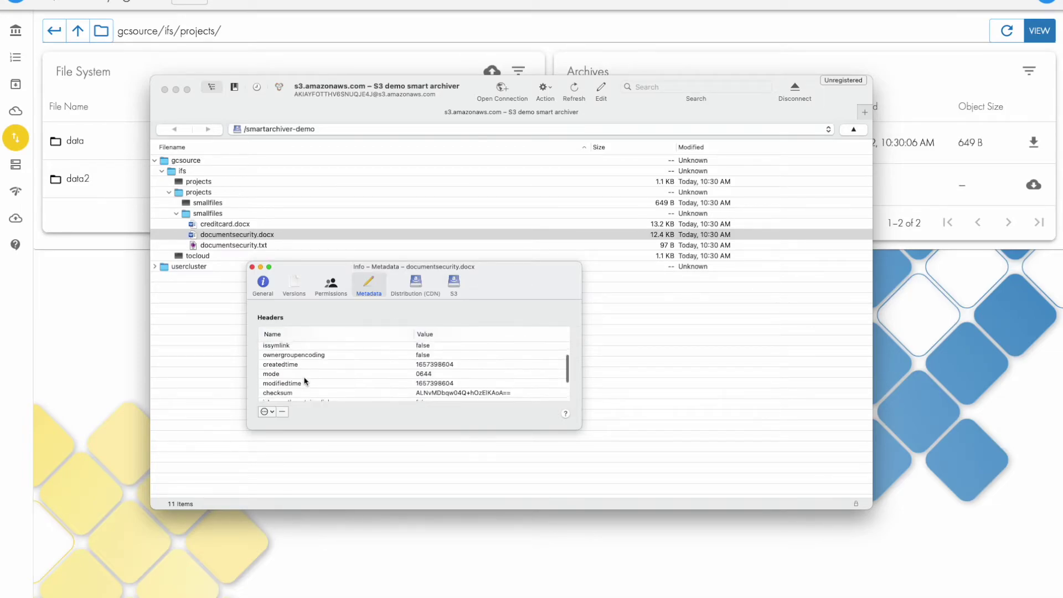
click(252, 267)
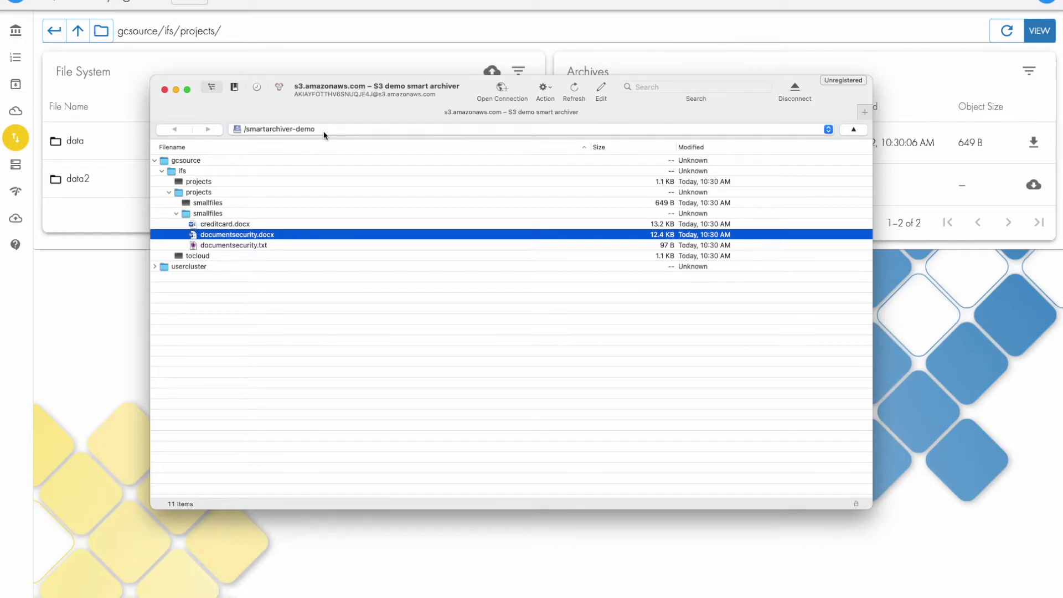
key(super+b)
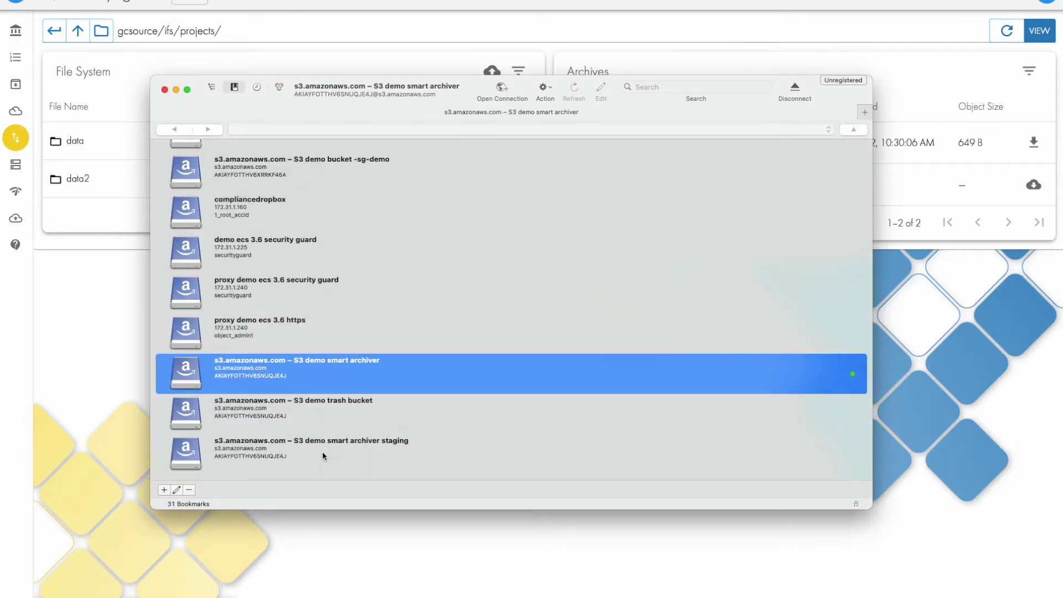
Connect to the staging bucket, check the S3 demo trash bucket, then reconnect to staging.
double_click(324, 455)
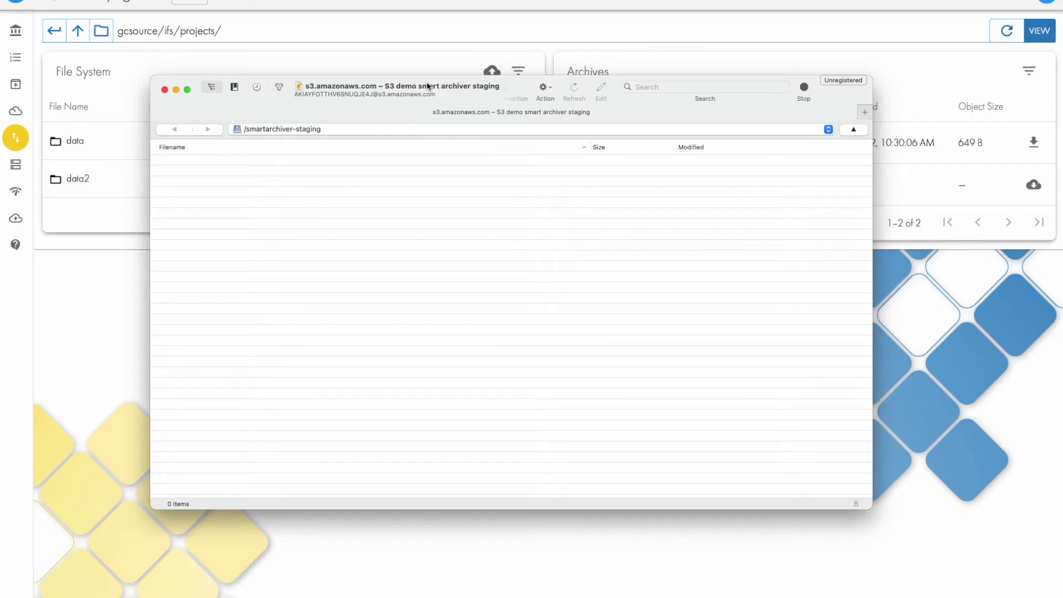
key(super+b)
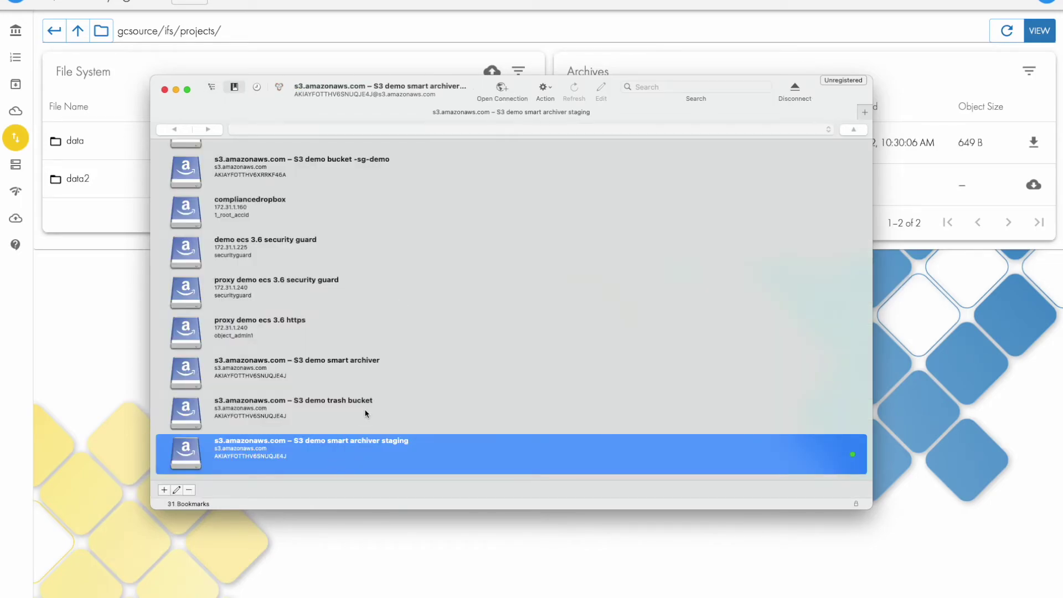
double_click(365, 414)
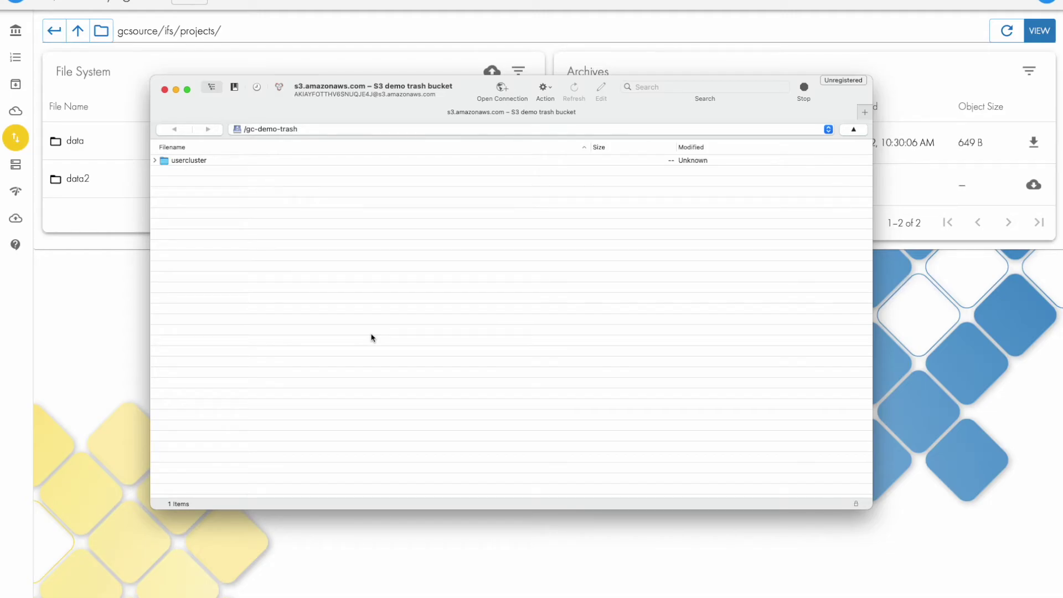
key(super+b)
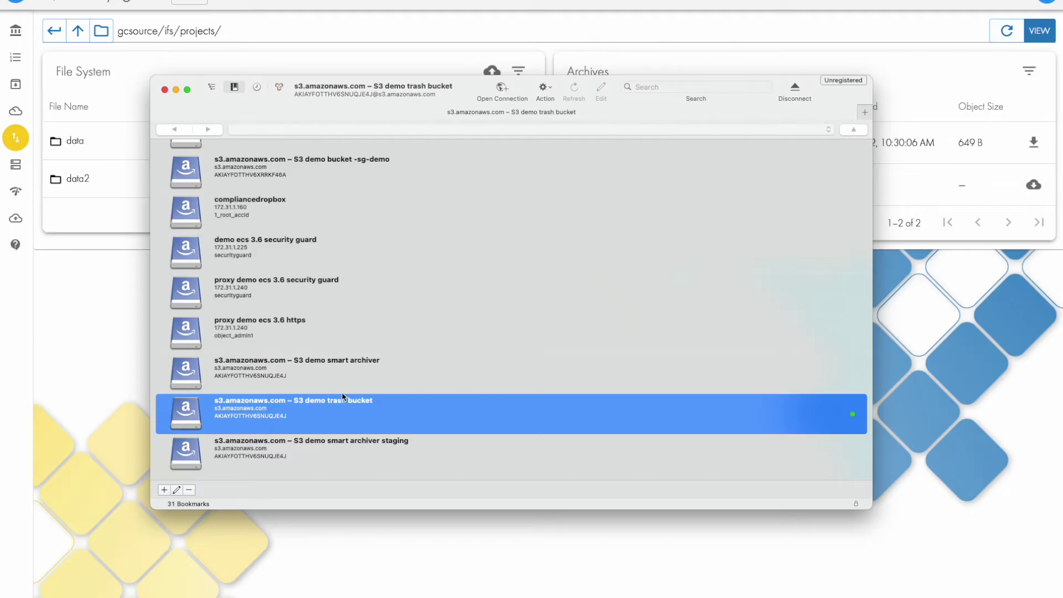
double_click(320, 453)
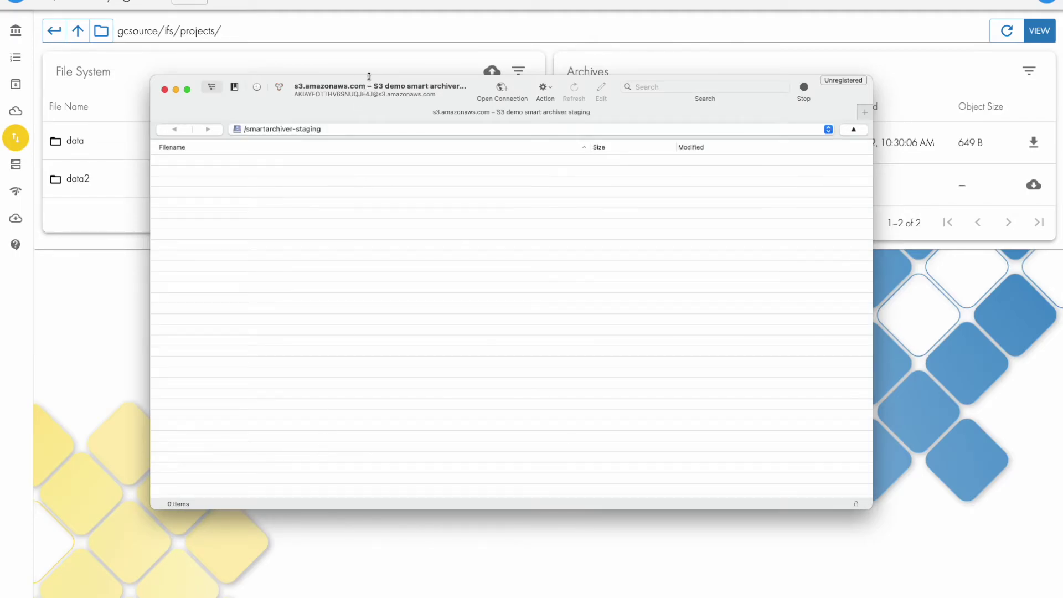
Return to the archiver and recall the archived smallfiles/ folder.
click(956, 422)
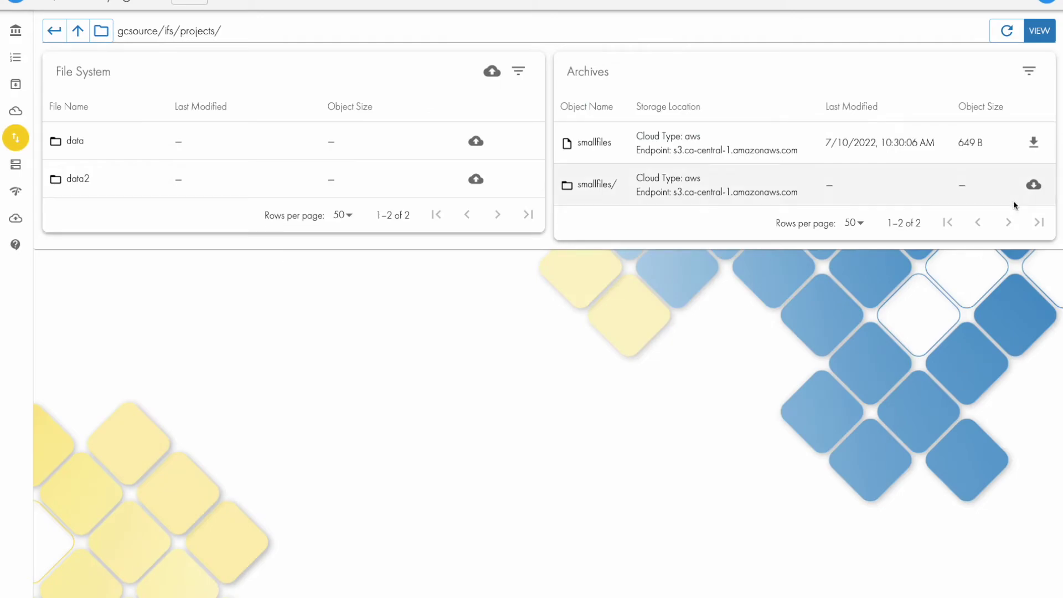
click(1034, 187)
click(1033, 215)
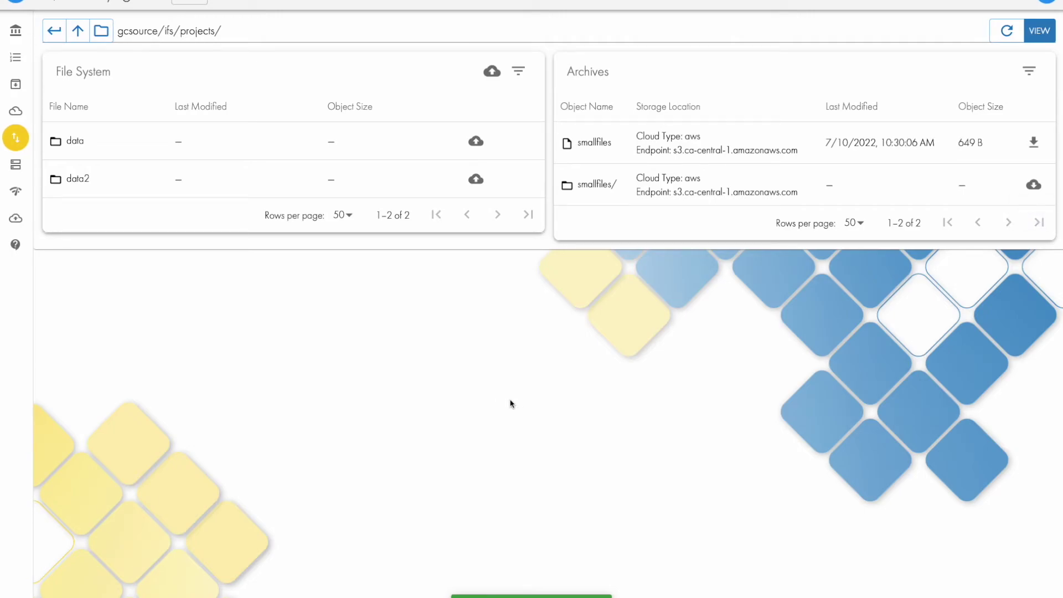
Refresh the staging bucket and expand gcsource/ifs/projects/smallfiles to view creditcard.docx and documentsecurity.txt.
key(super+Tab)
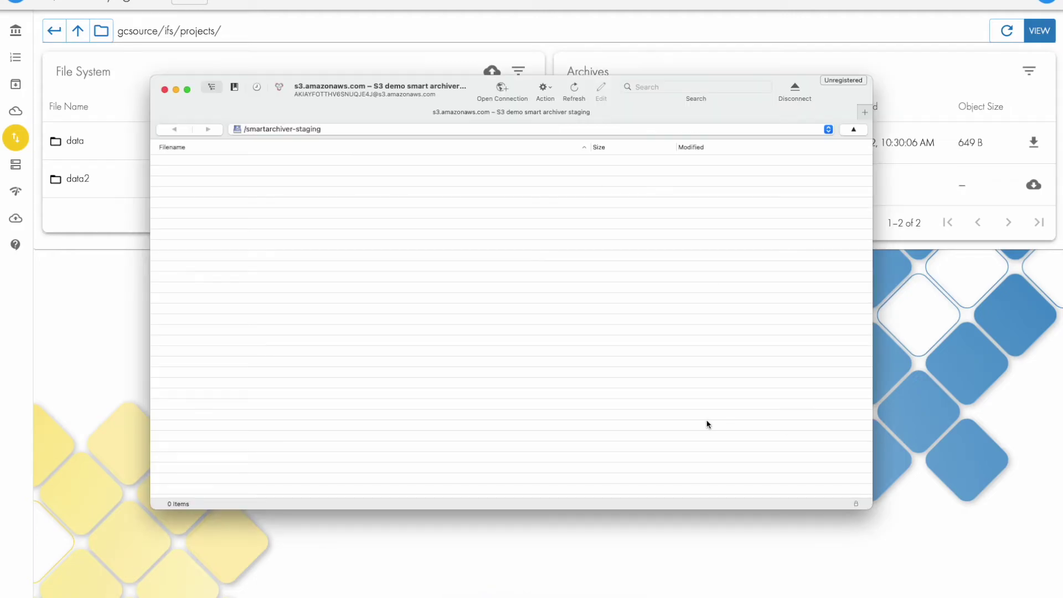
click(575, 88)
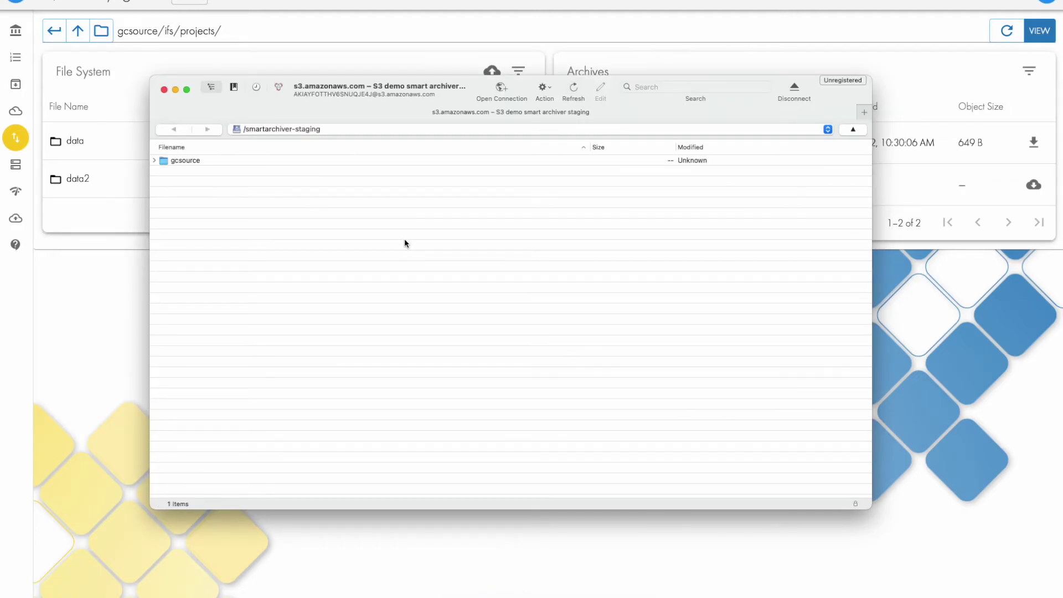
click(154, 160)
click(162, 171)
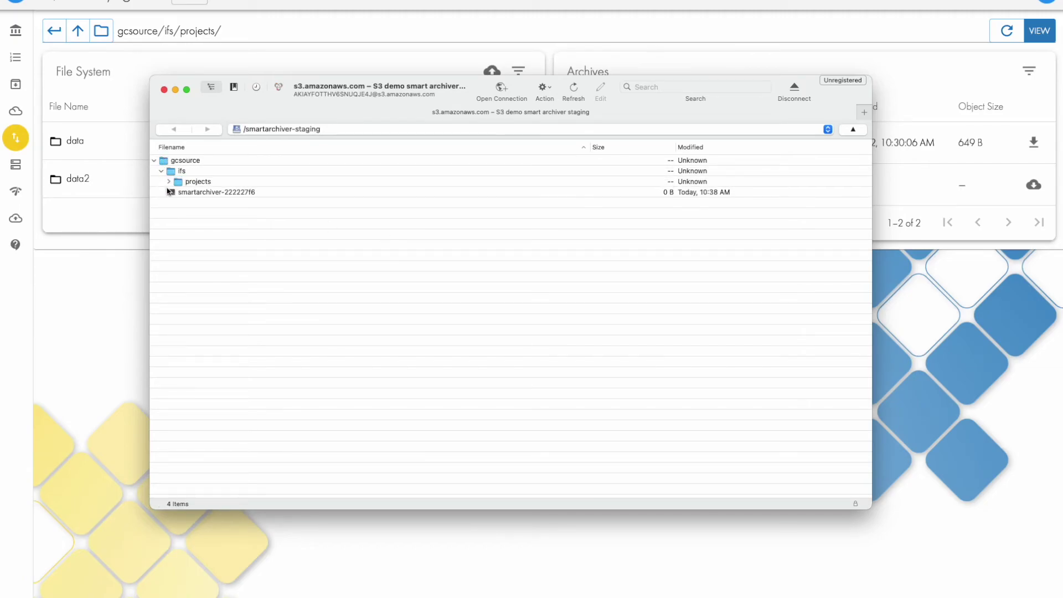
click(169, 181)
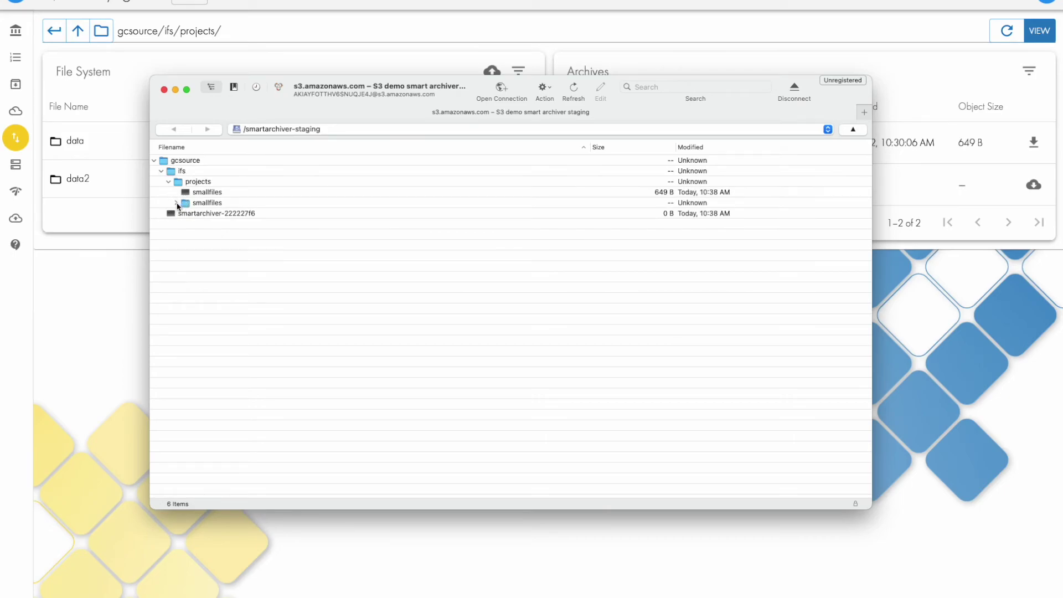
click(176, 203)
click(225, 213)
click(228, 235)
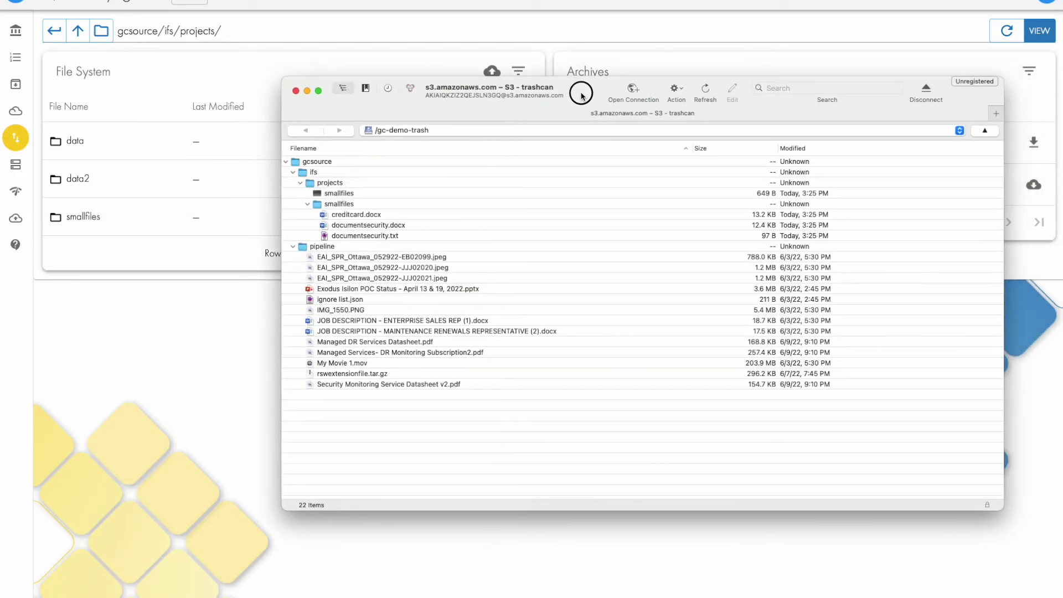
Refresh the trash bucket, dismiss File not found, and re-expand smallfiles to select creditcard.docx.
drag(576, 159, 501, 90)
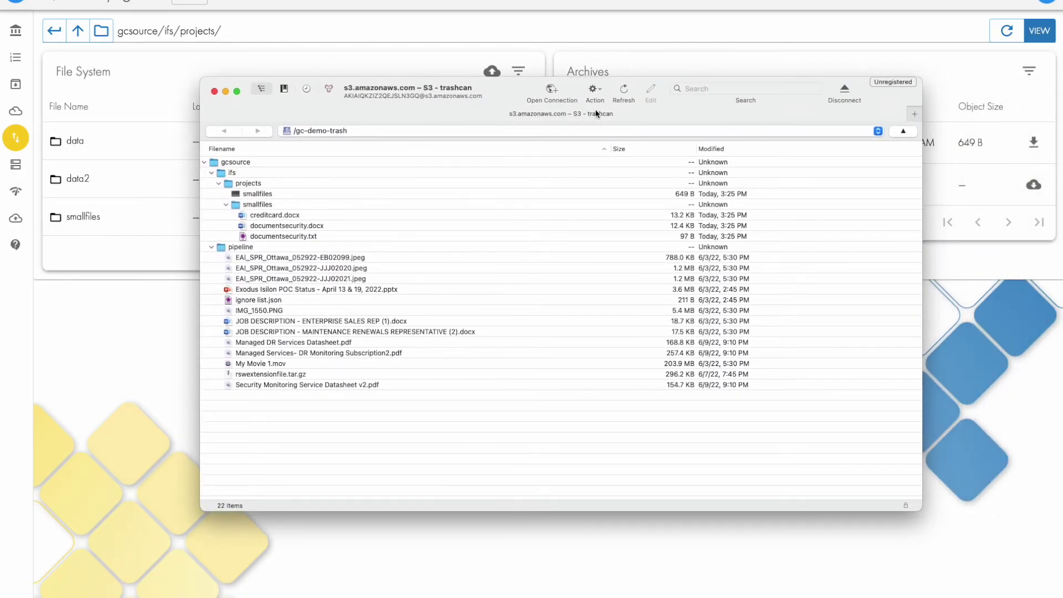
click(626, 93)
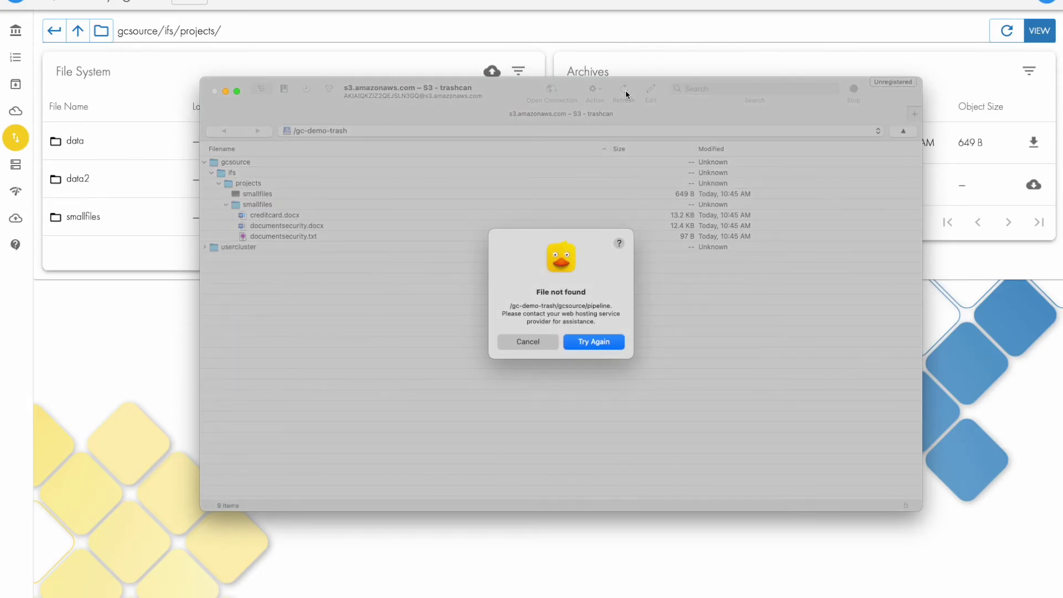
click(525, 343)
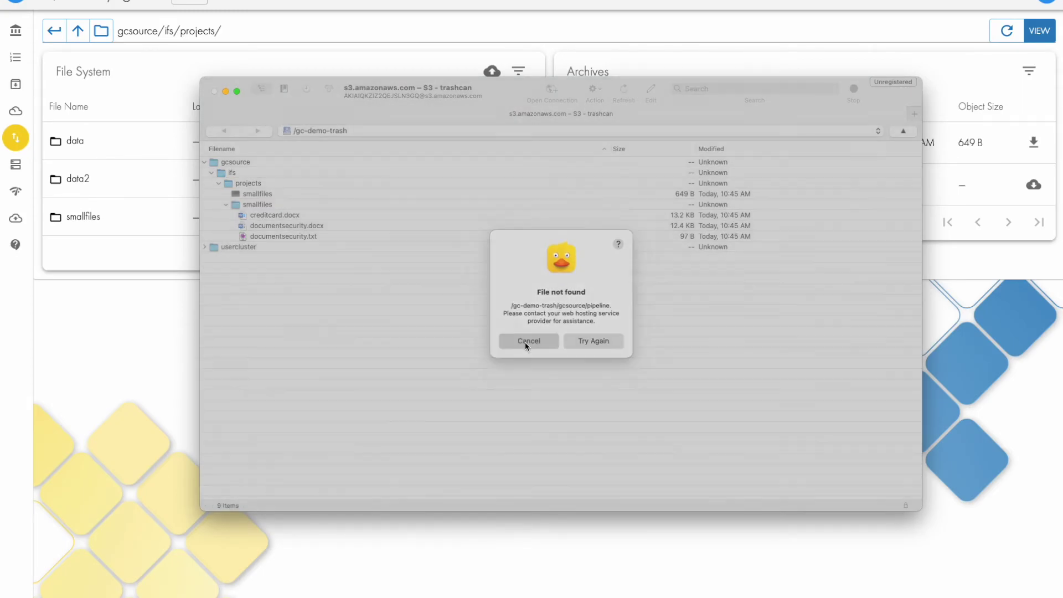
click(227, 206)
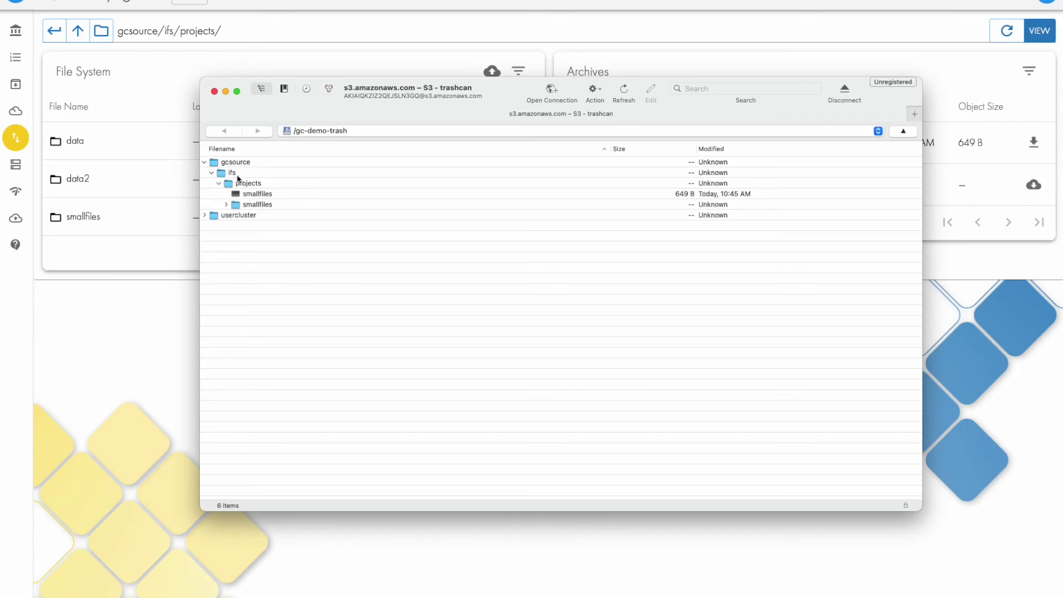
click(232, 173)
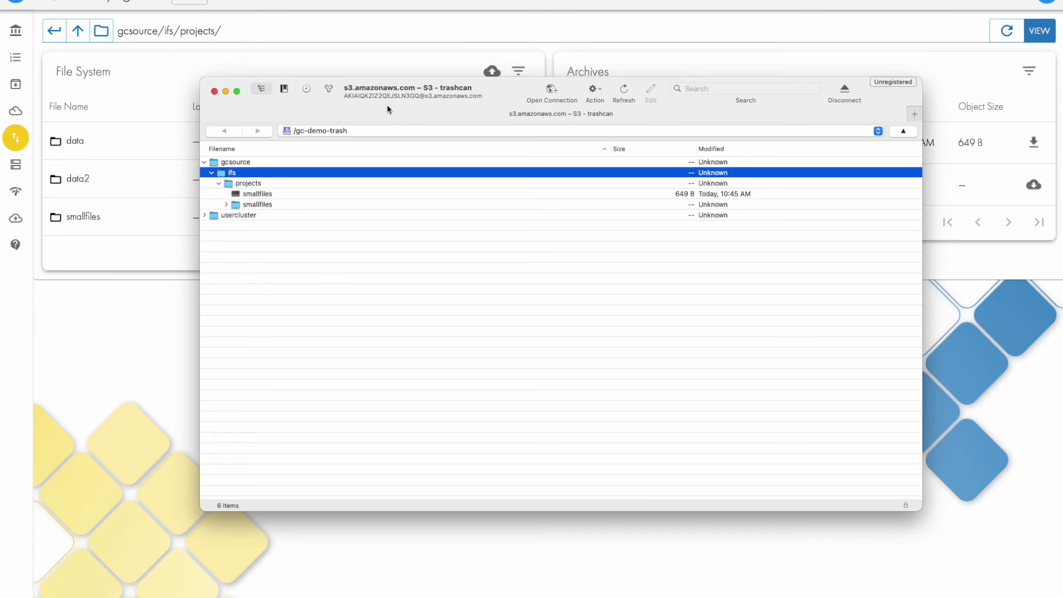
click(227, 205)
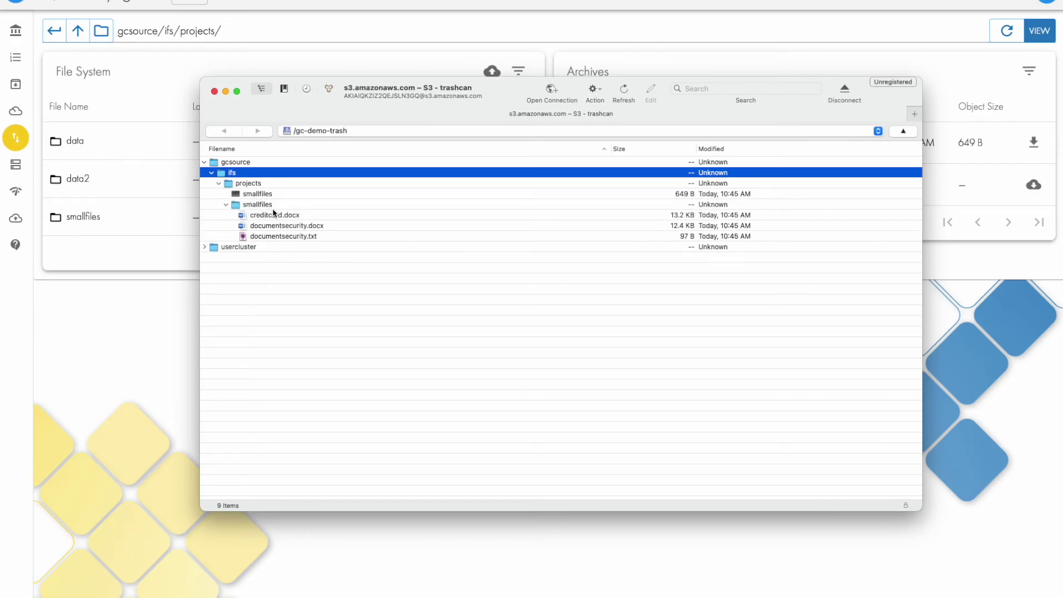
click(274, 205)
click(298, 216)
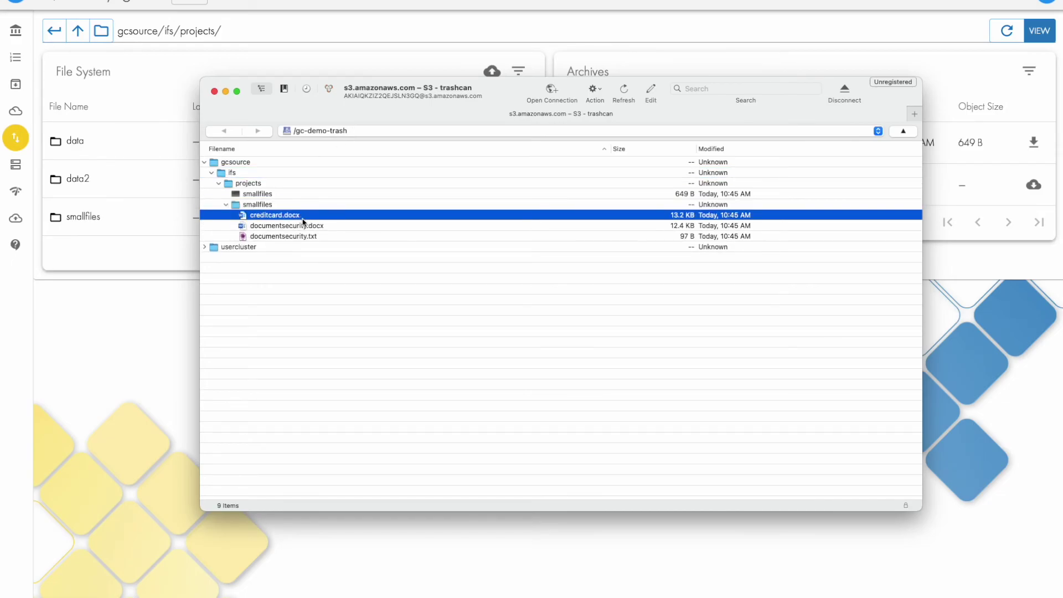
key(super+b)
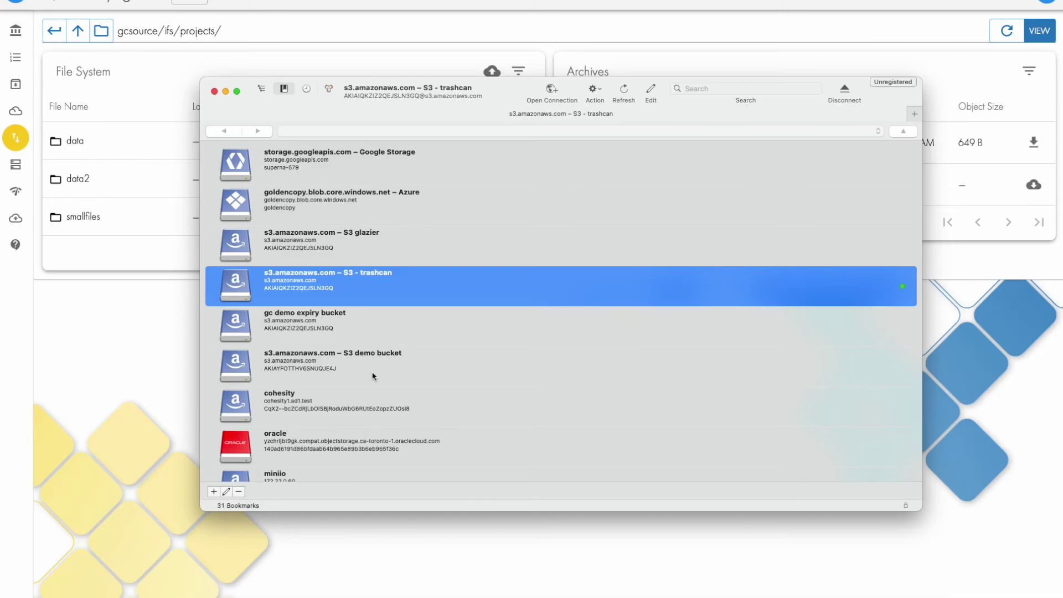
Confirm the S3 demo staging bucket is empty, then connect to the S3 demo smart archiver bucket.
scroll(365, 407, down, 15)
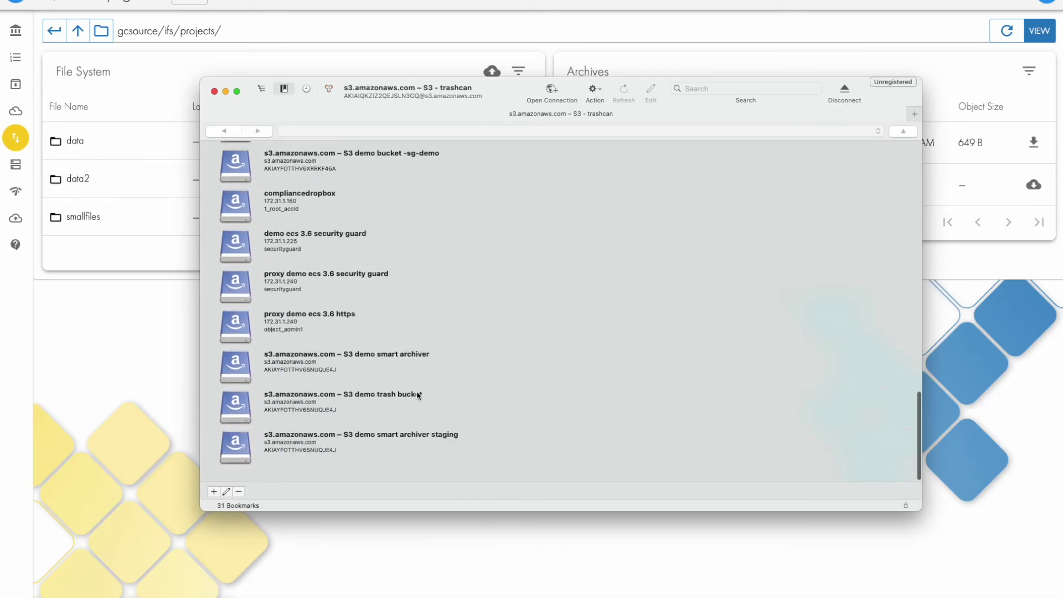
double_click(358, 444)
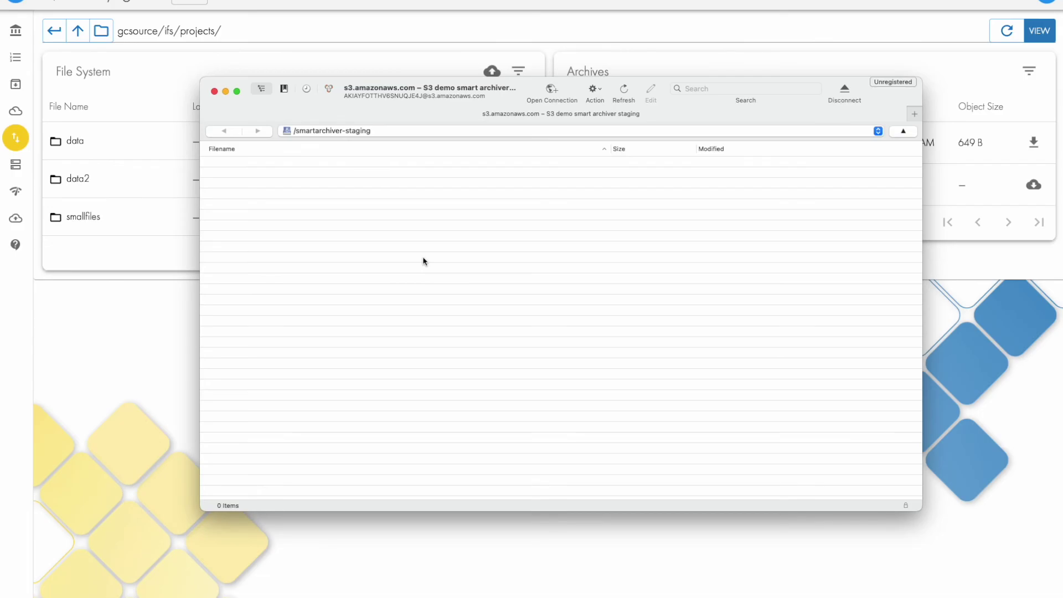
key(super+b)
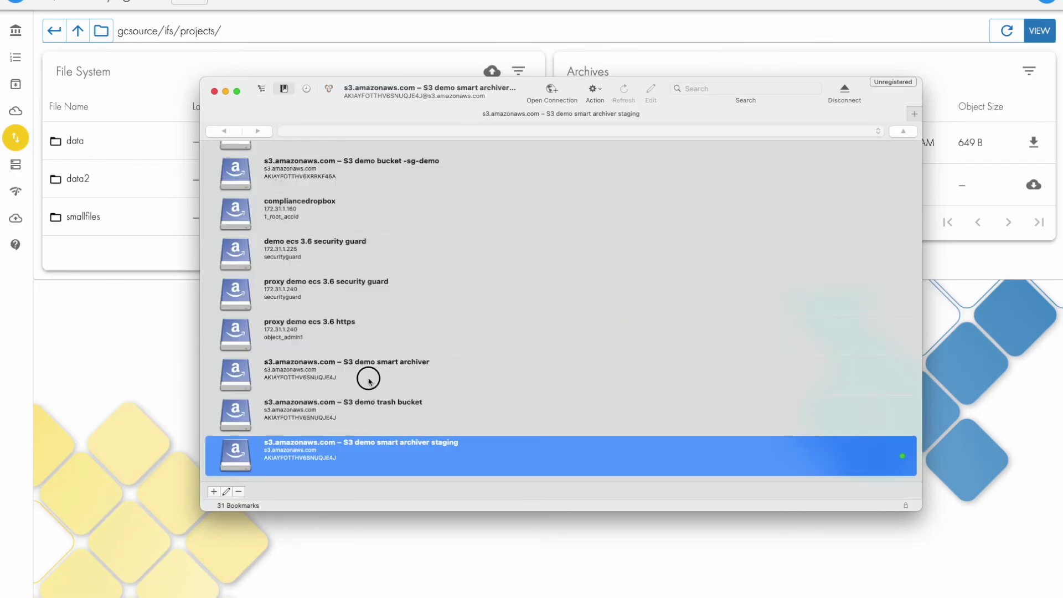
double_click(370, 381)
Browse gcsource/ifs/projects/smallfiles to view creditcard.docx and the other archived files, then return to the archiver.
click(205, 162)
click(212, 173)
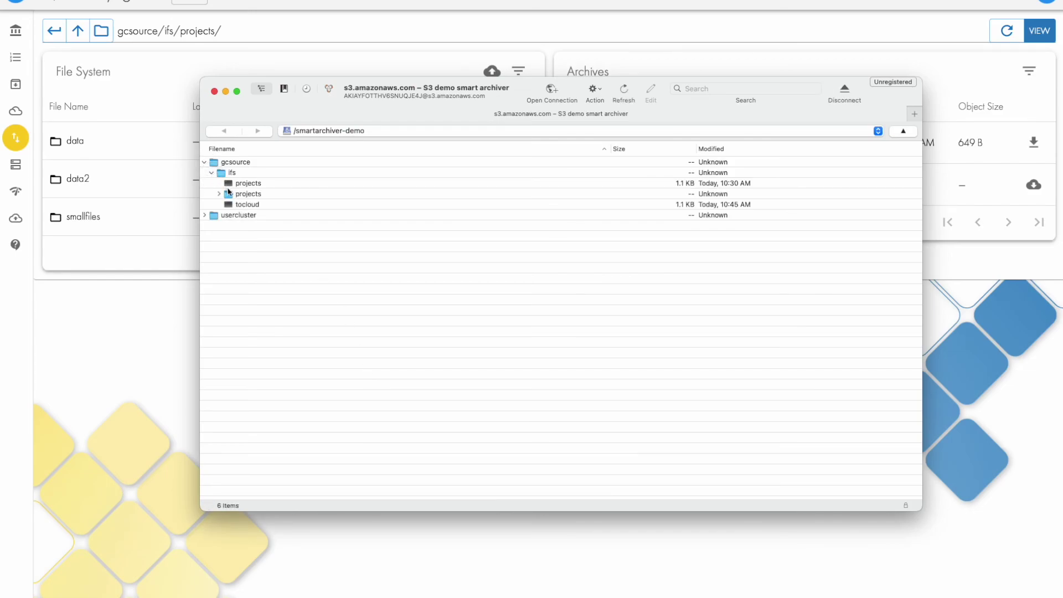
click(218, 194)
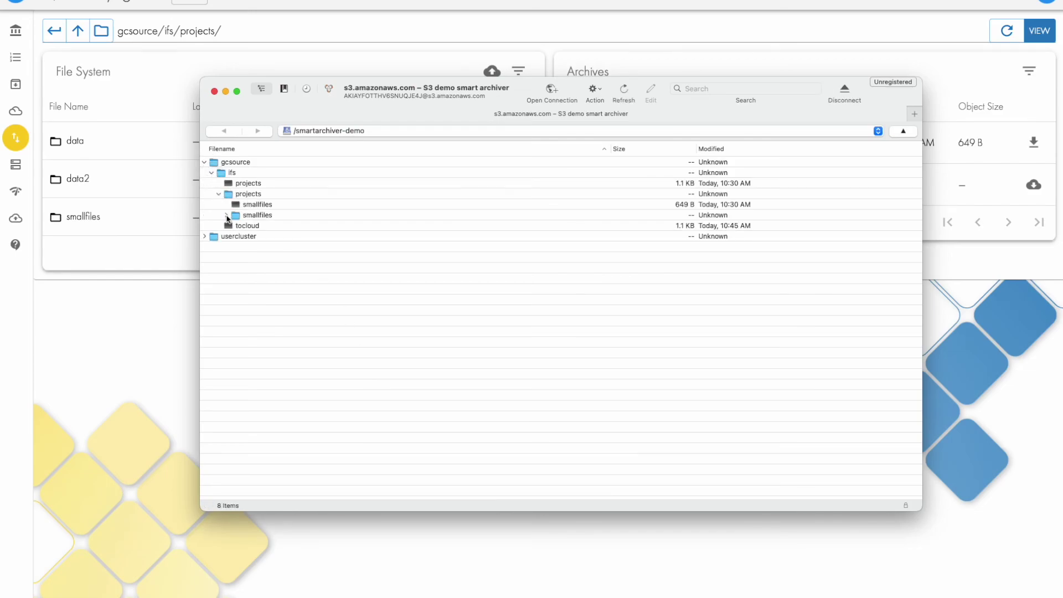
click(227, 216)
click(341, 226)
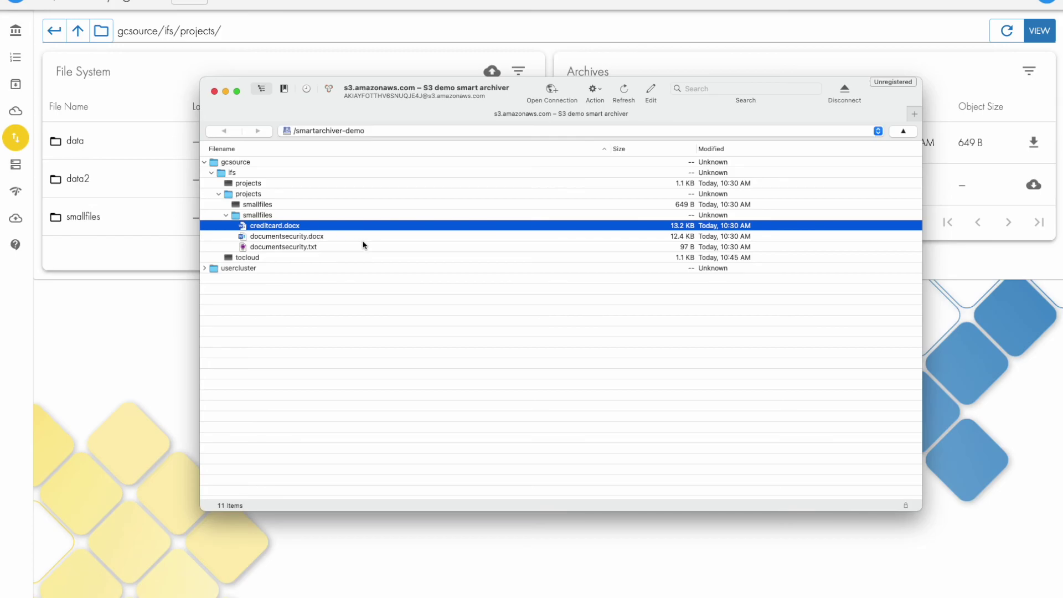
click(147, 318)
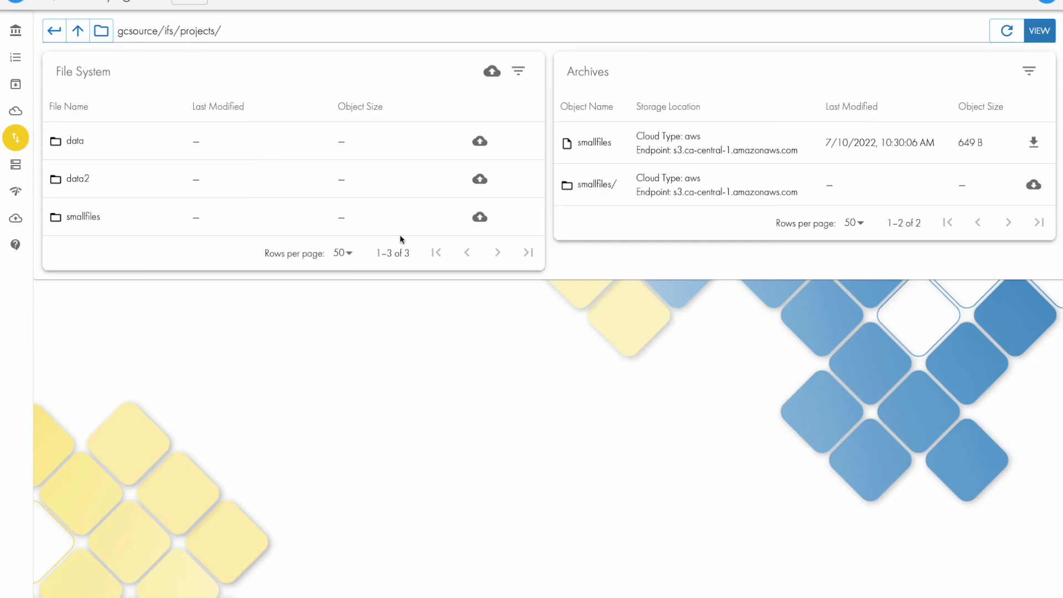
Choose ARCHIVE for the smallfiles, data2 and data folders in gcsource/ifs/projects.
click(480, 217)
click(475, 249)
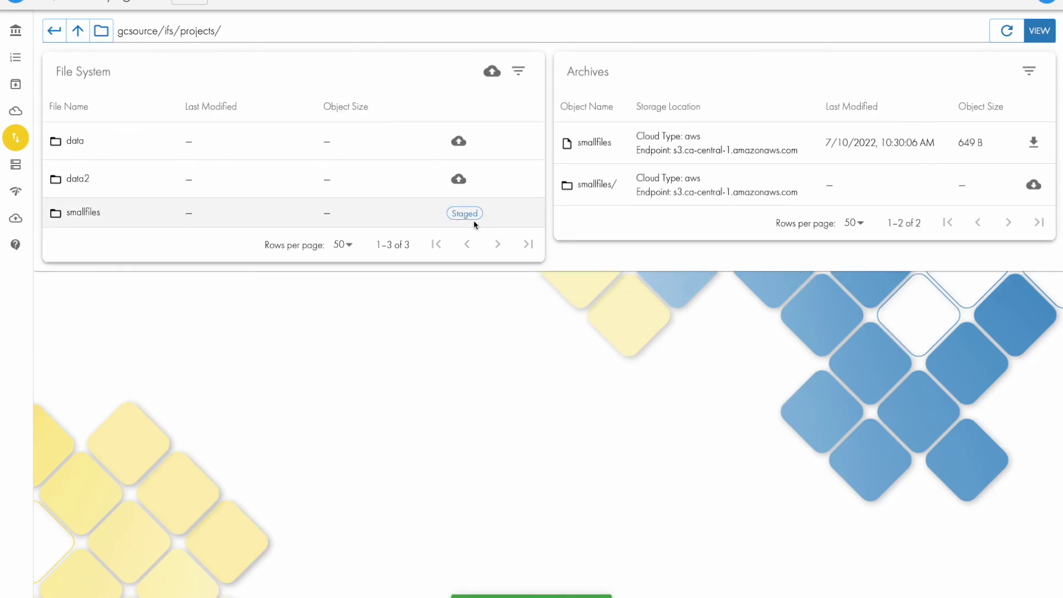
click(459, 179)
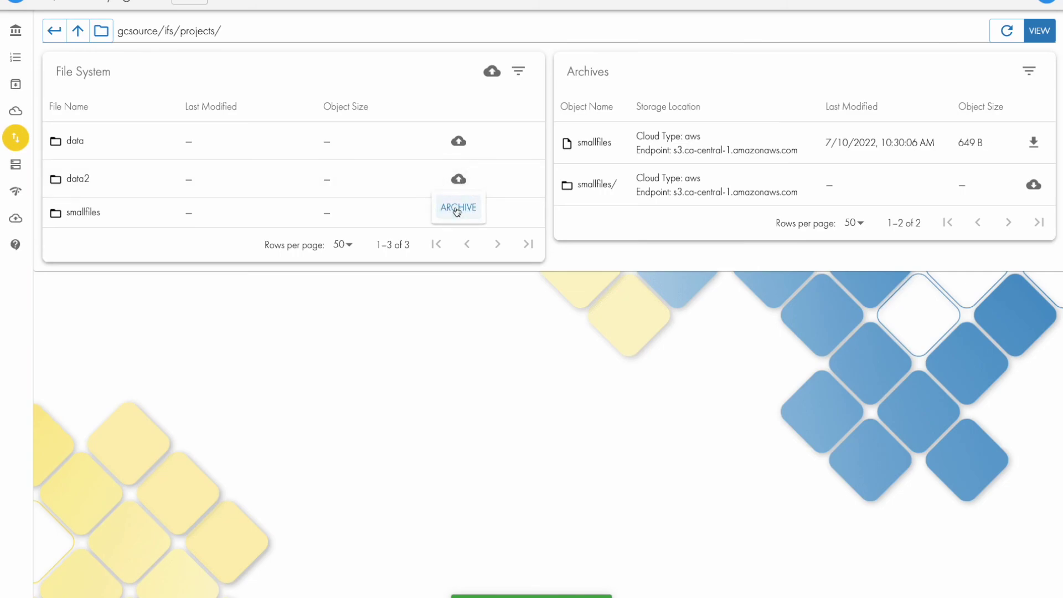
click(458, 209)
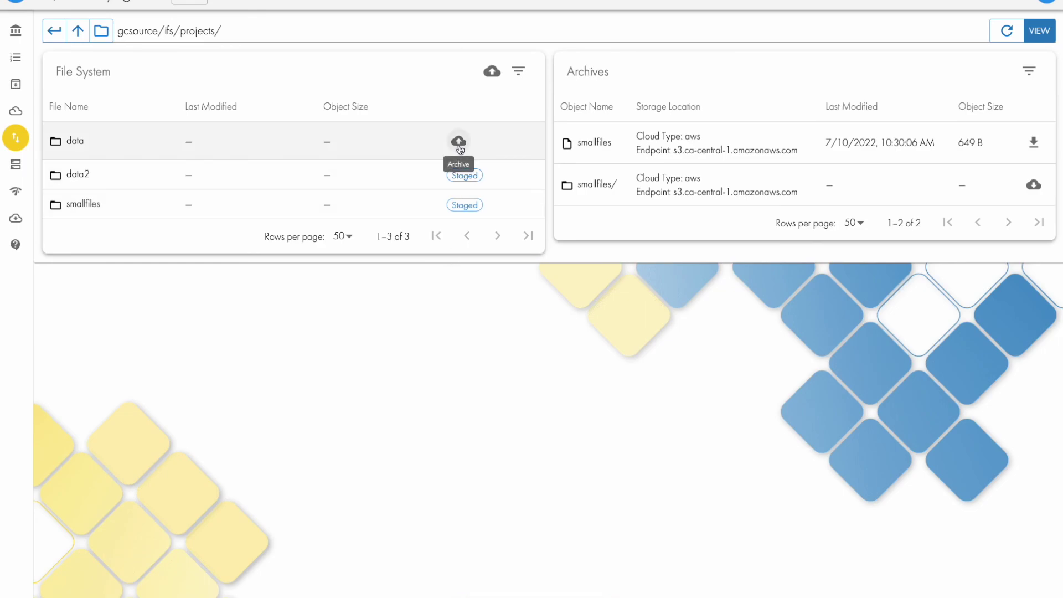
click(459, 176)
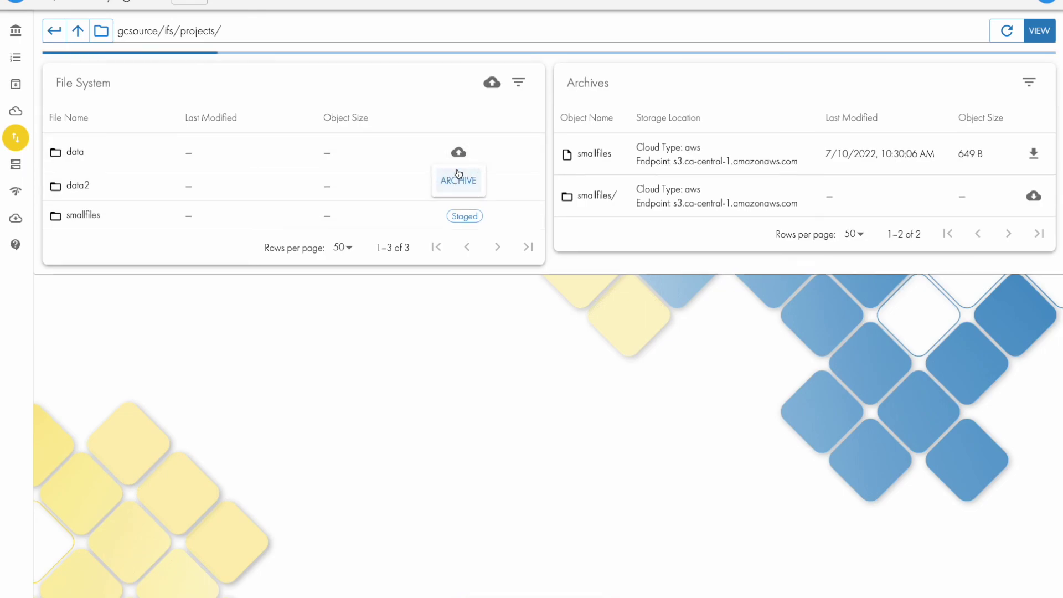